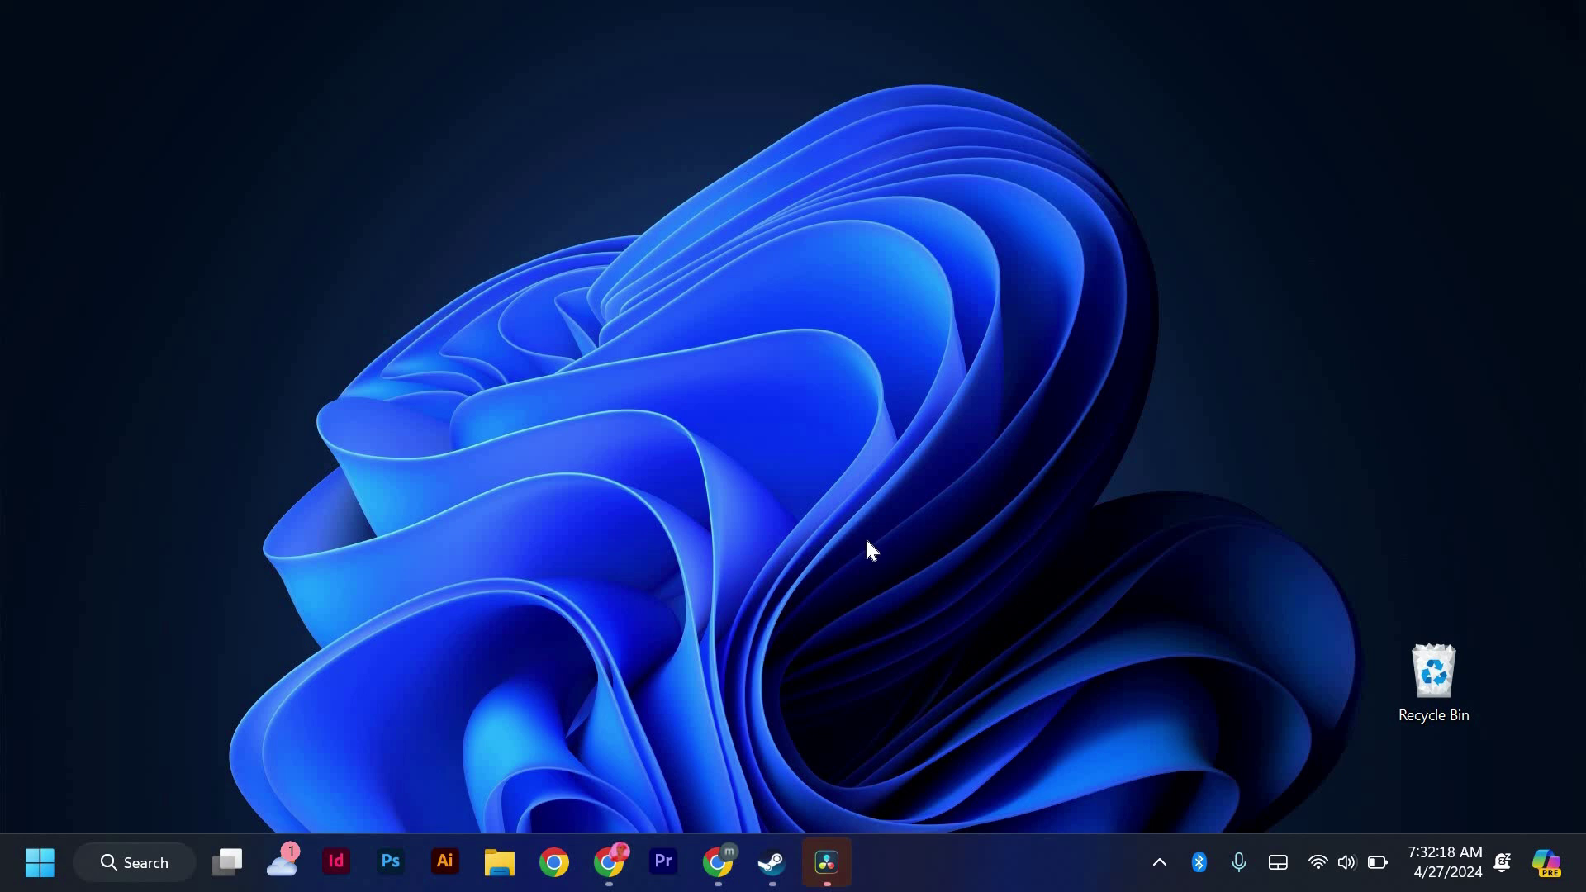
# Restore the Chrome window showing the Uptodown 8 Ball Pool (GameLoop) download page.
pyautogui.click(609, 862)
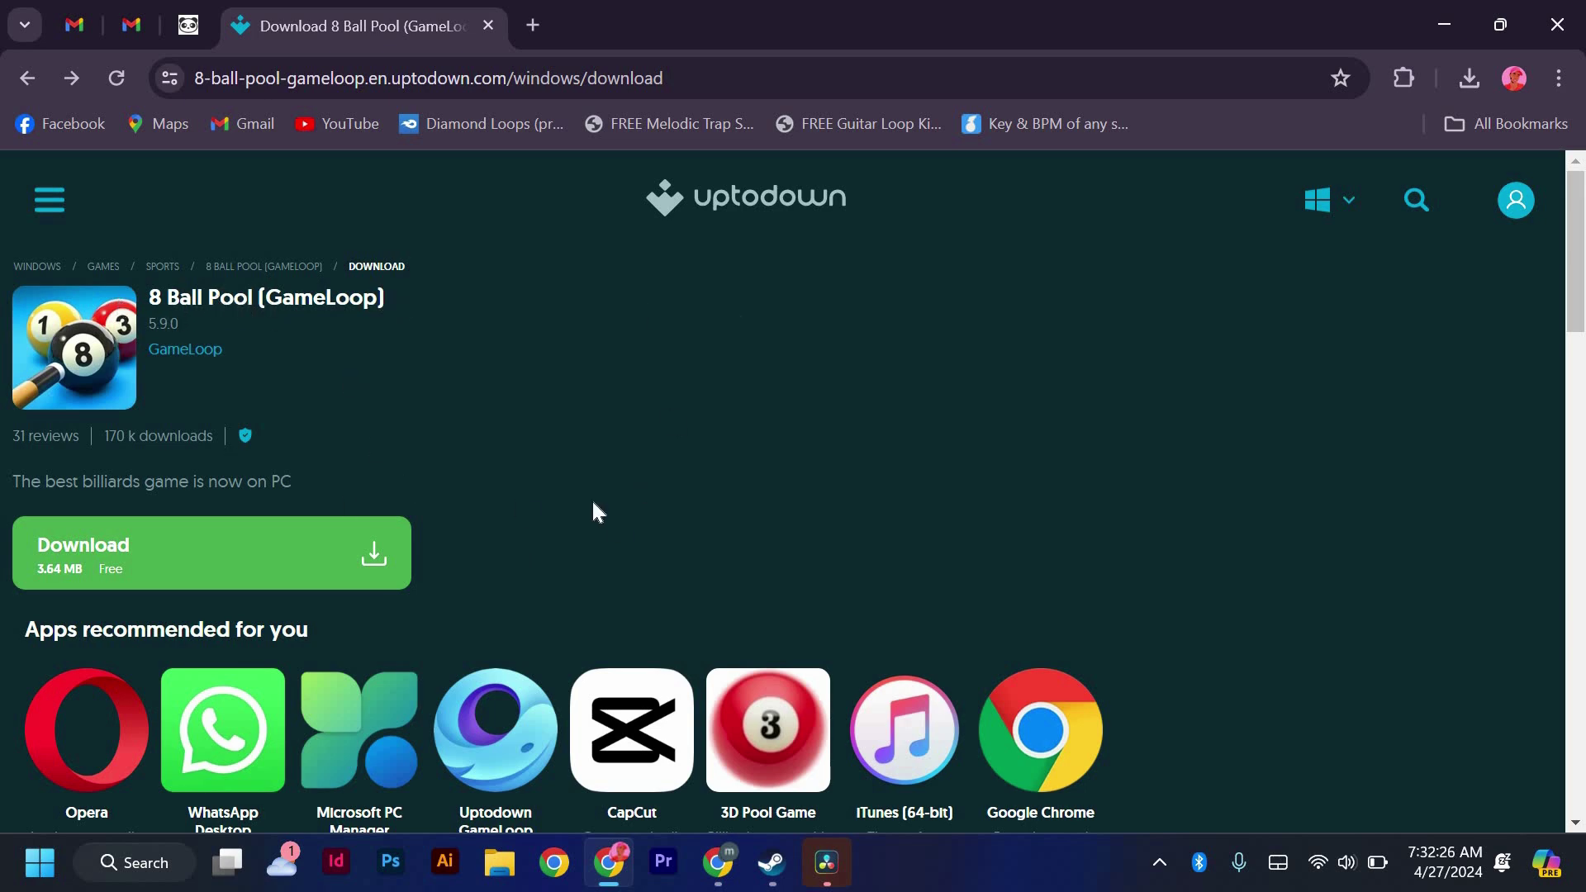
# Download 8-ball-pool-gameloop-5-9-0.exe from Uptodown and show Chrome's recent downloads.
pyautogui.click(377, 556)
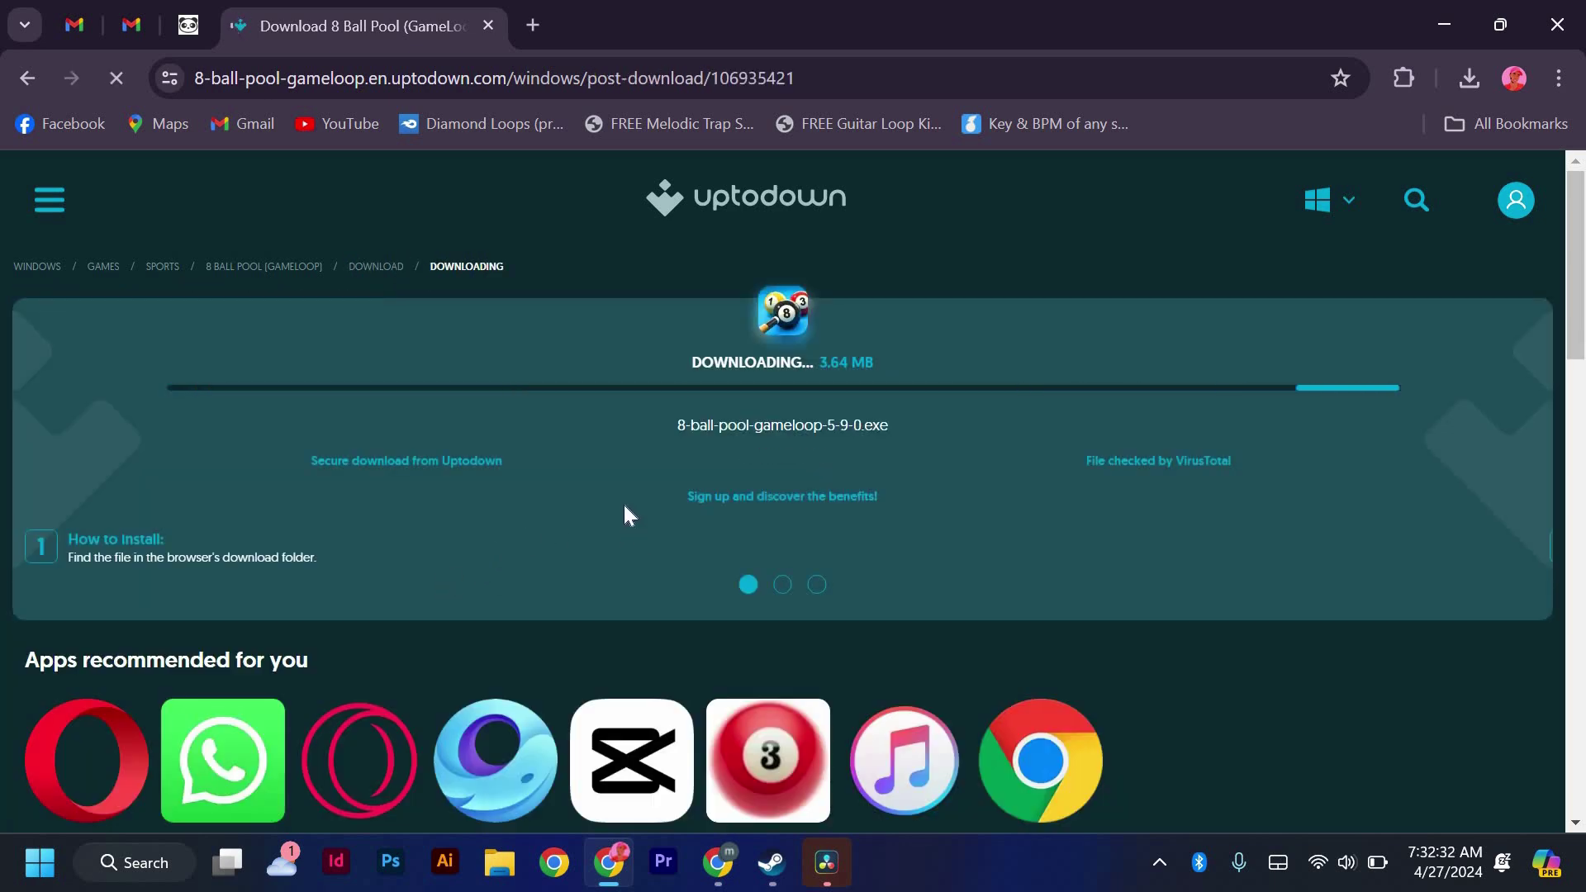
pyautogui.click(1470, 76)
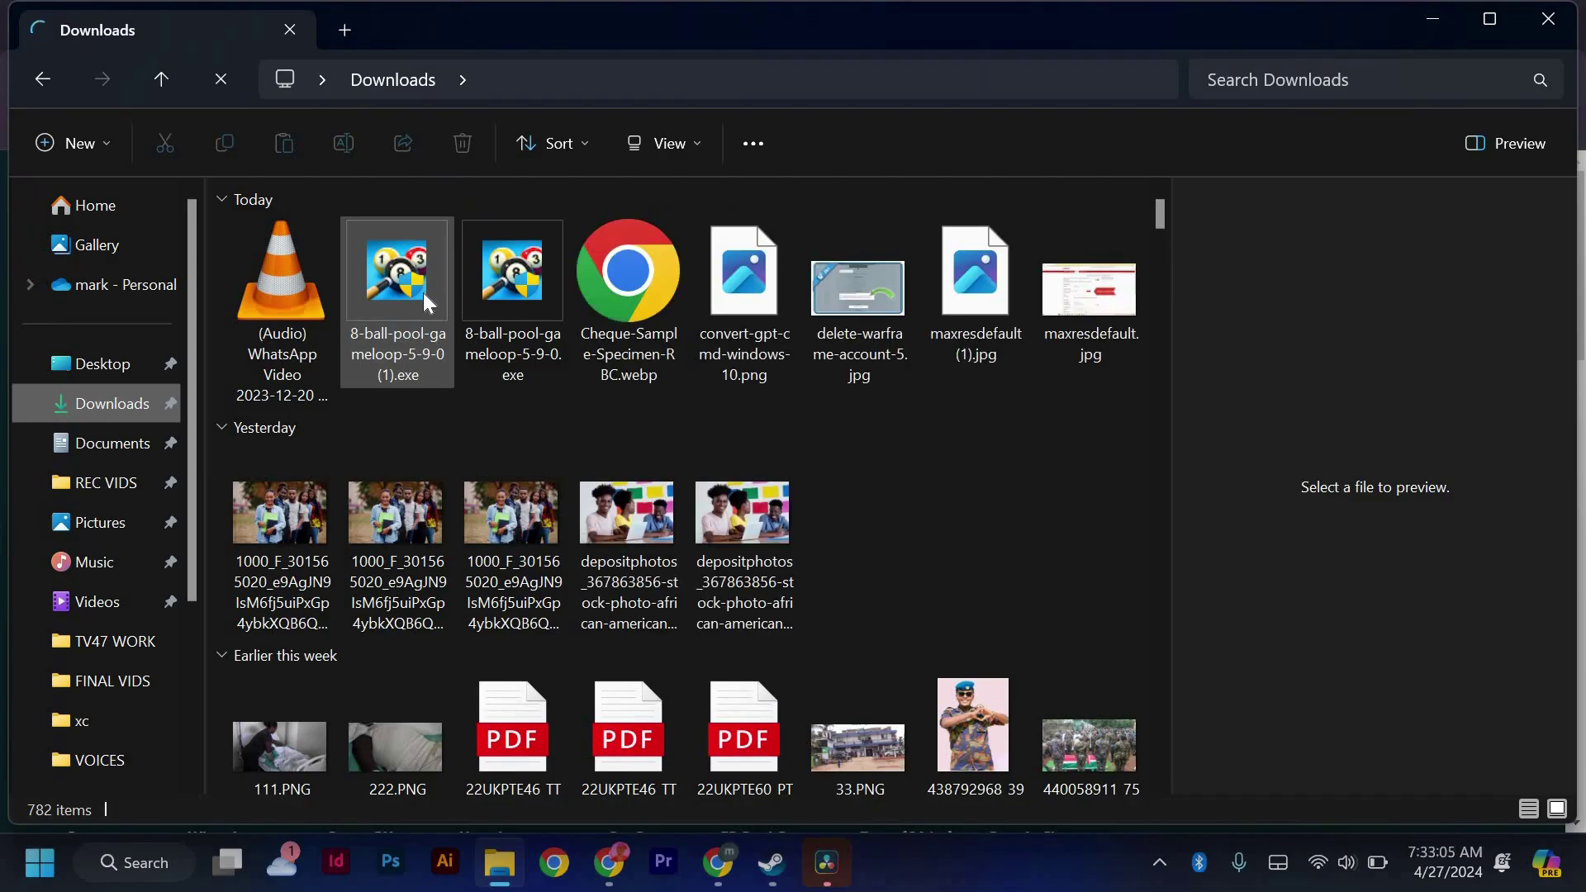
# Launch the downloaded 8-ball-pool-gameloop-5-9-0 (1).exe installer from the Downloads folder.
pyautogui.click(294, 281)
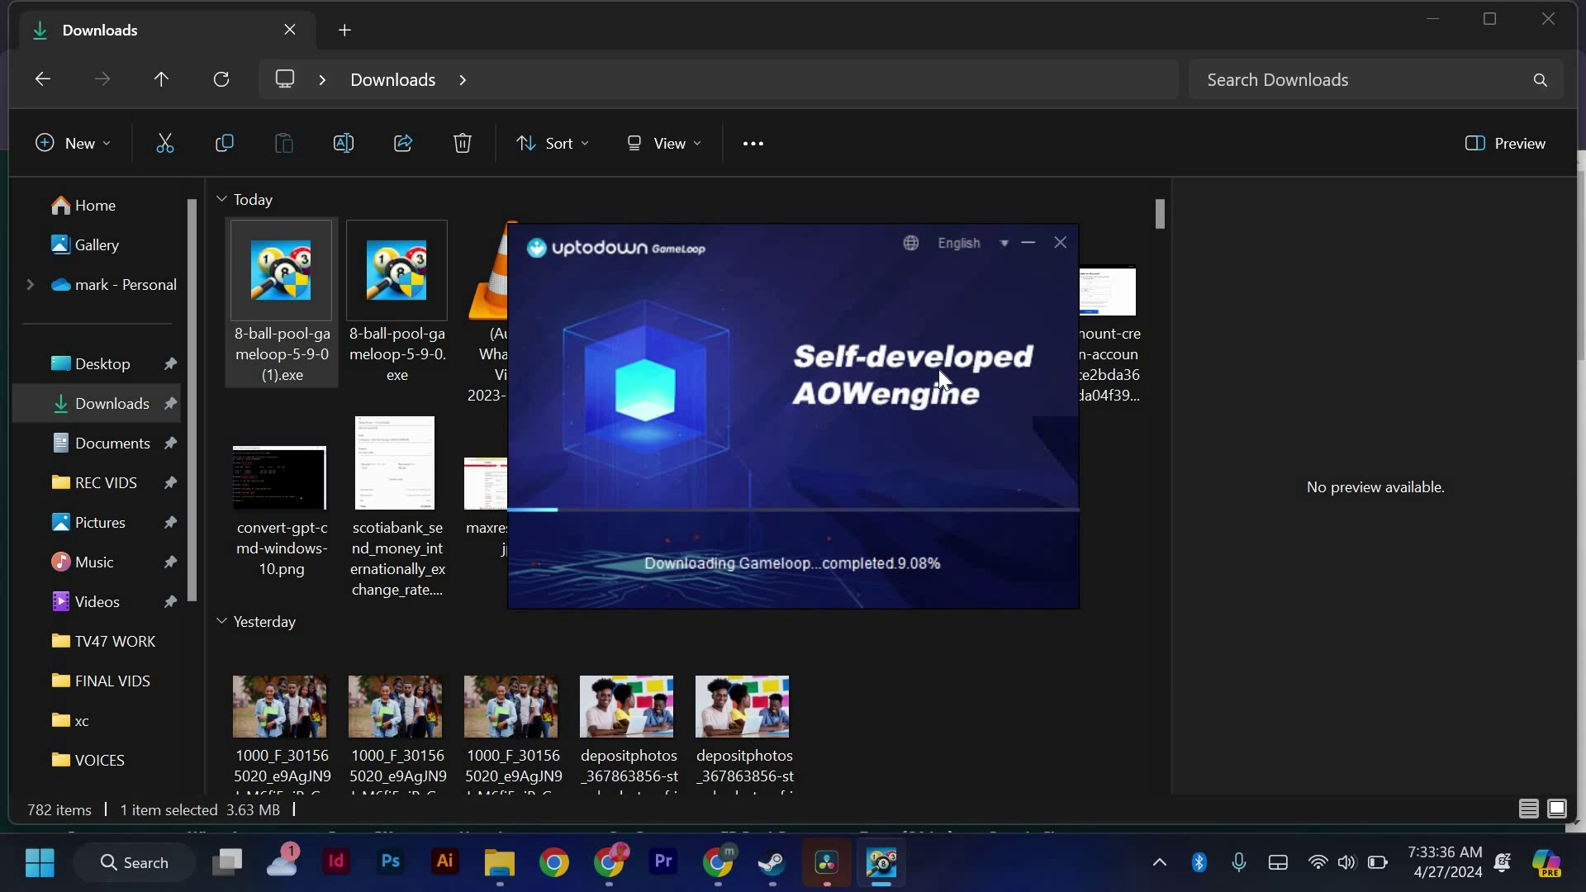
pyautogui.click(940, 652)
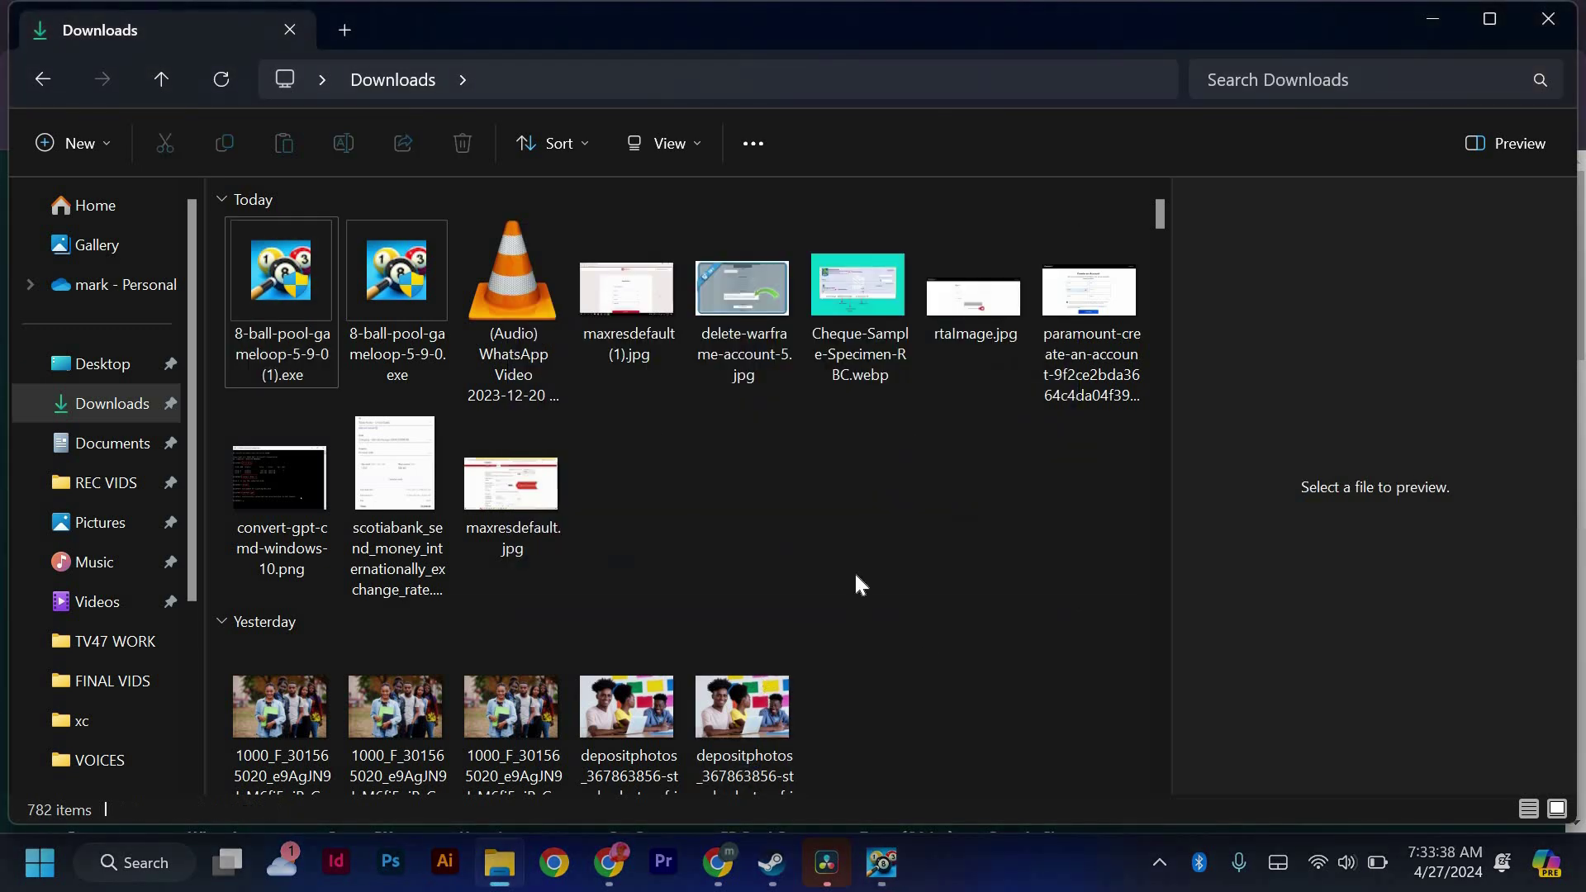
# Minimize the Downloads folder so the GameLoop download shows over Chrome.
pyautogui.click(1423, 27)
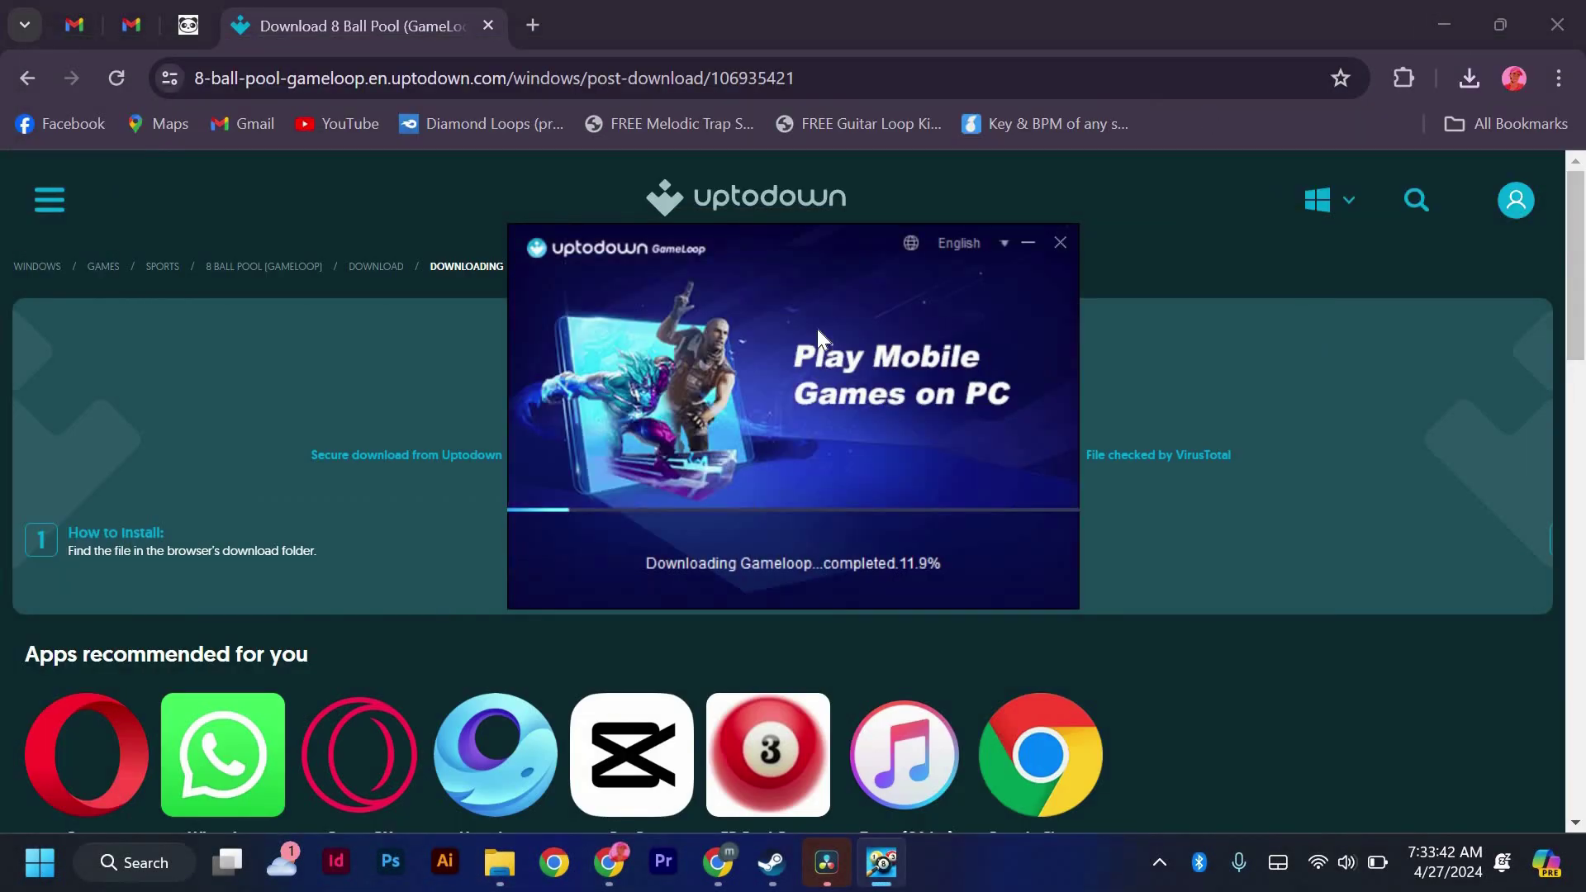